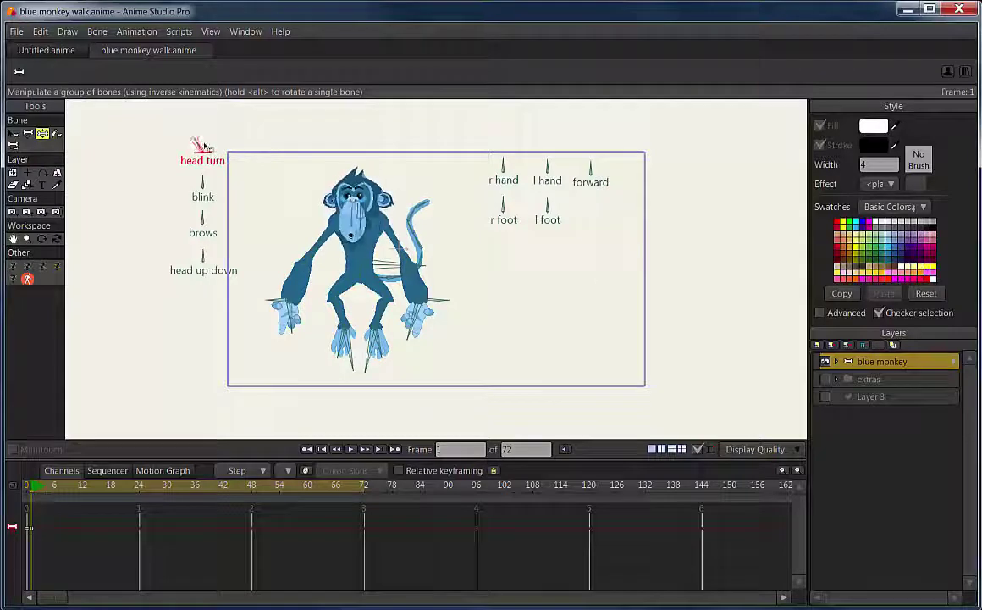
Rotate the head turn, blink, brows and head up down control bones at frame 1 to test the face rig.
drag(205, 184, 181, 191)
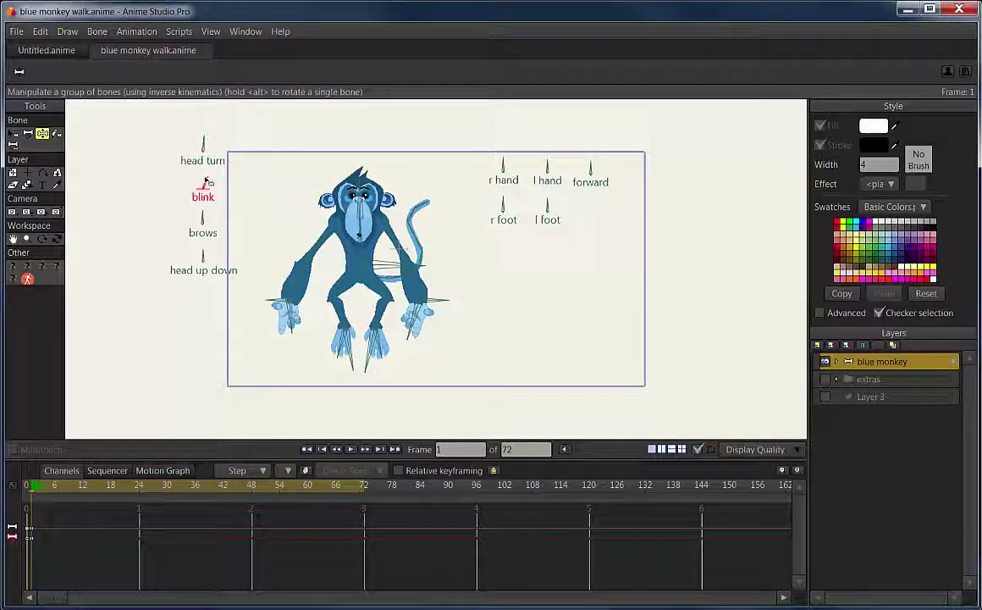
click(203, 218)
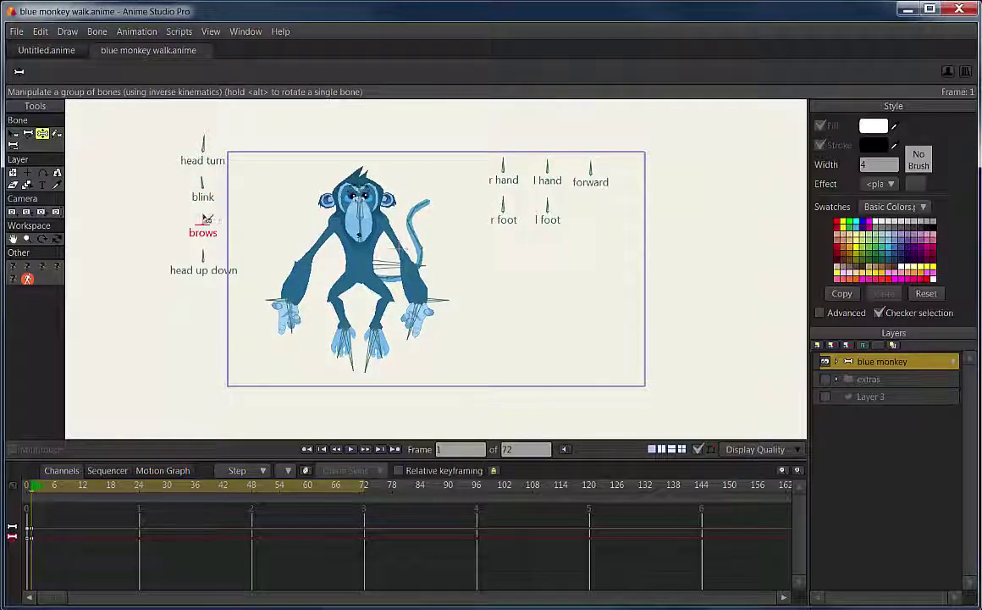
click(201, 253)
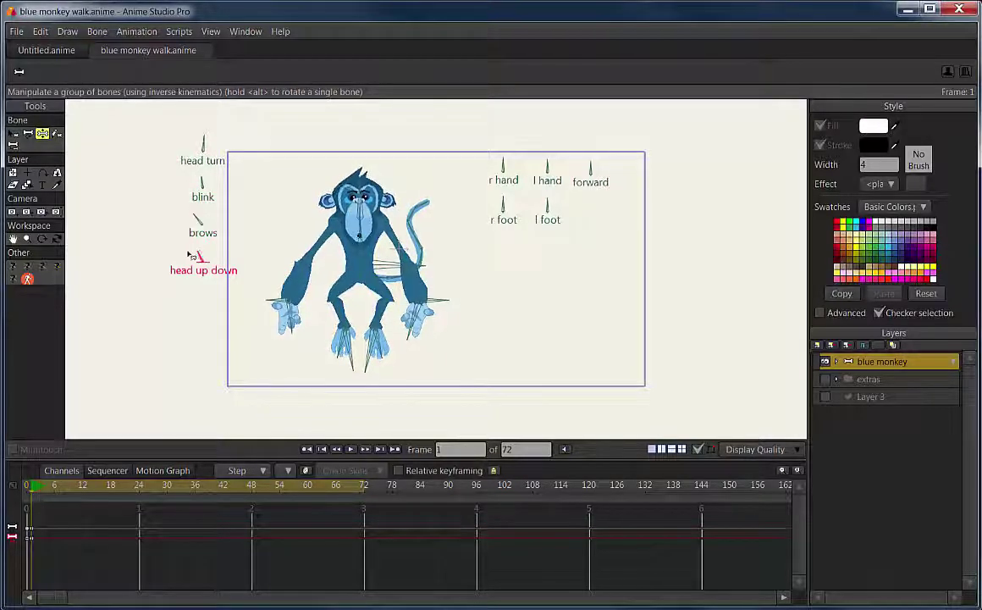
drag(183, 250, 203, 249)
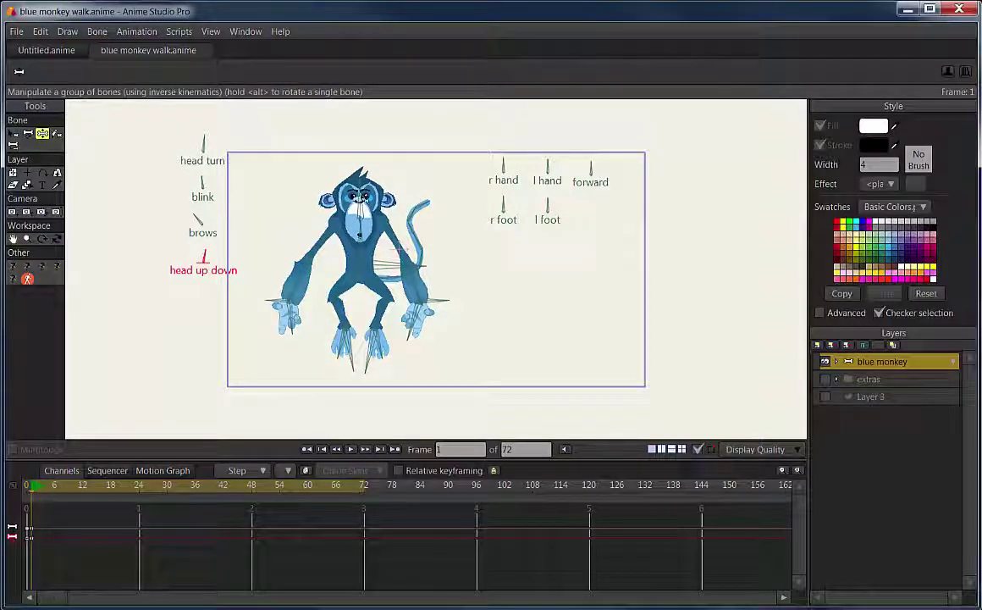
Reposition the monkey's head, hip, leg and tail bones at frame 1 to try out the body rig.
click(371, 195)
drag(359, 193, 381, 274)
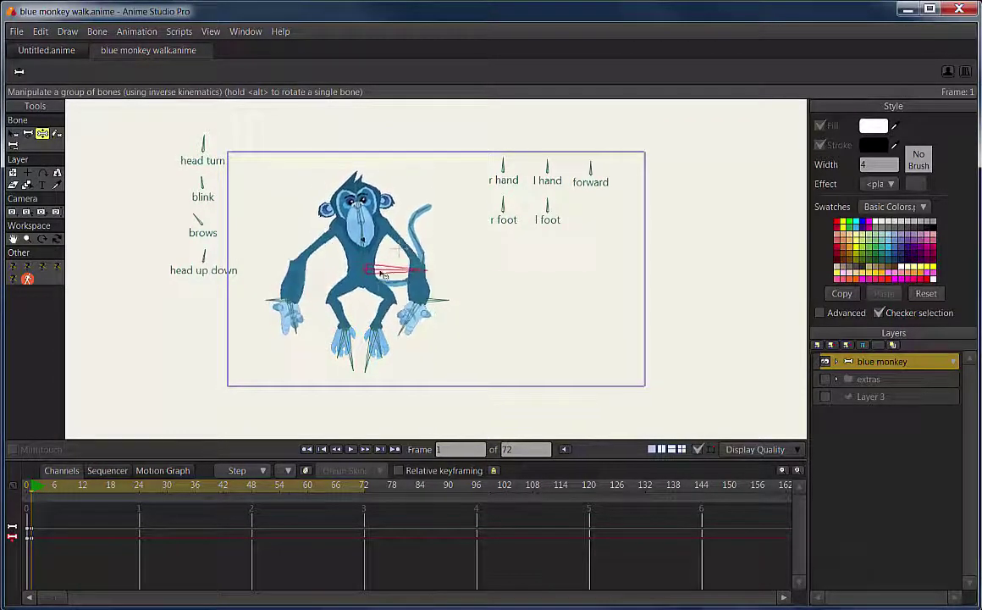
drag(384, 345, 350, 324)
drag(359, 215, 359, 212)
drag(421, 210, 466, 126)
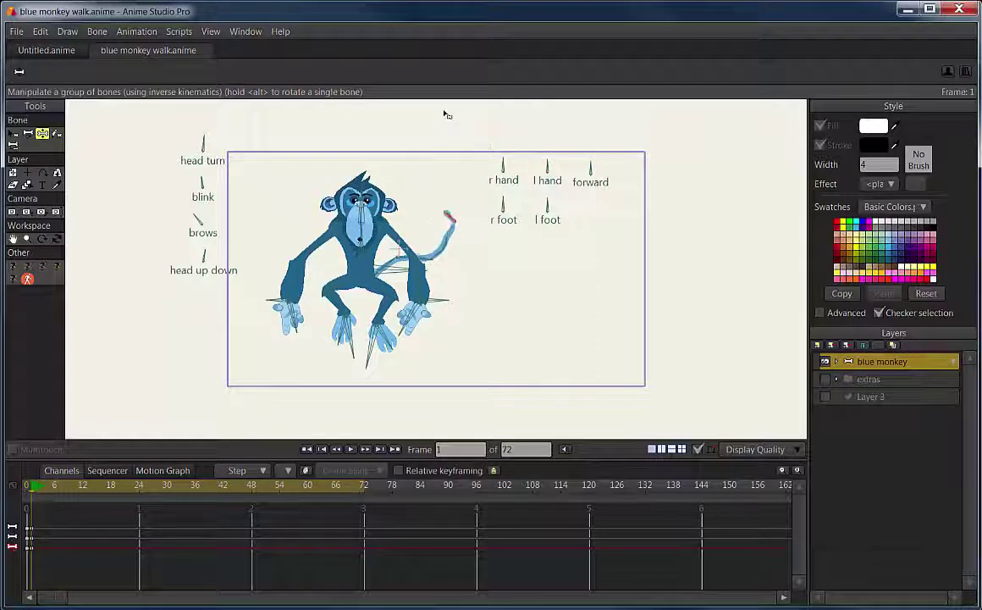
Rotate the r hand, l hand, l foot, r foot and forward control bones and adjust the torso bone to test the limb and body poses.
click(501, 163)
drag(493, 168, 496, 190)
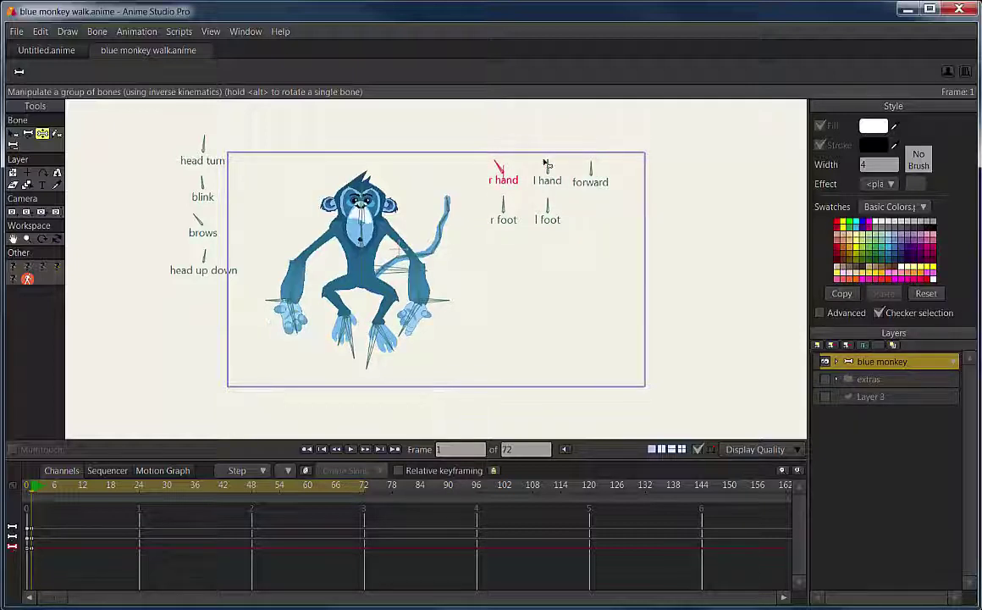
drag(546, 163, 581, 177)
click(548, 203)
mouse_move(541, 213)
mouse_down()
mouse_move(540, 235)
mouse_move(547, 208)
mouse_up()
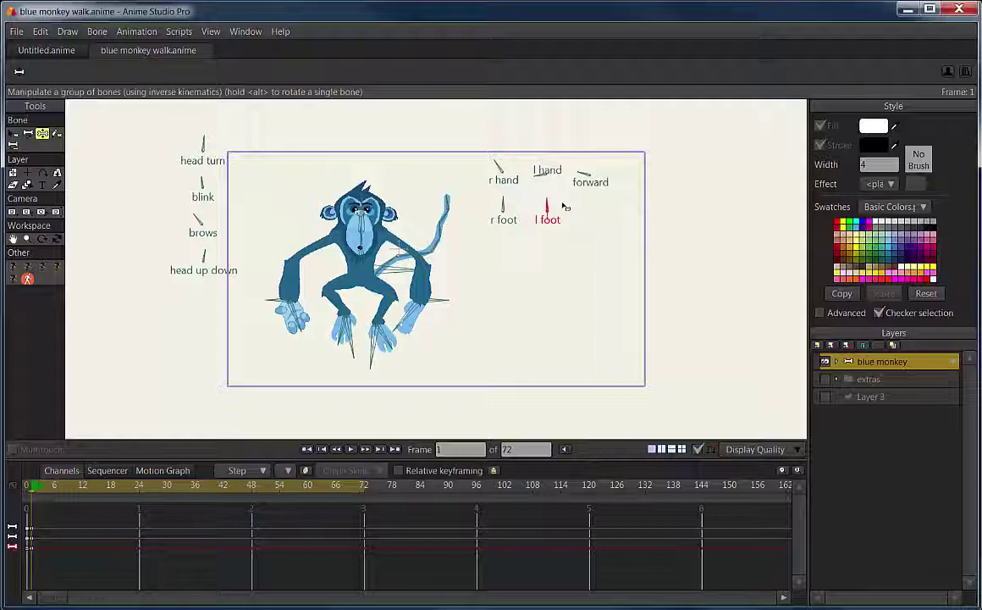
click(501, 206)
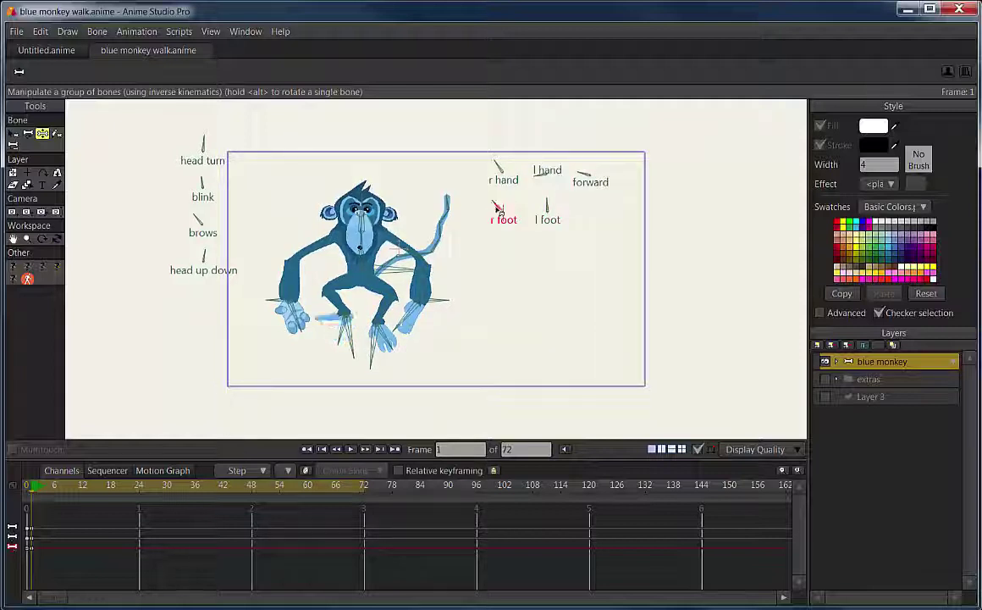
drag(508, 199, 503, 201)
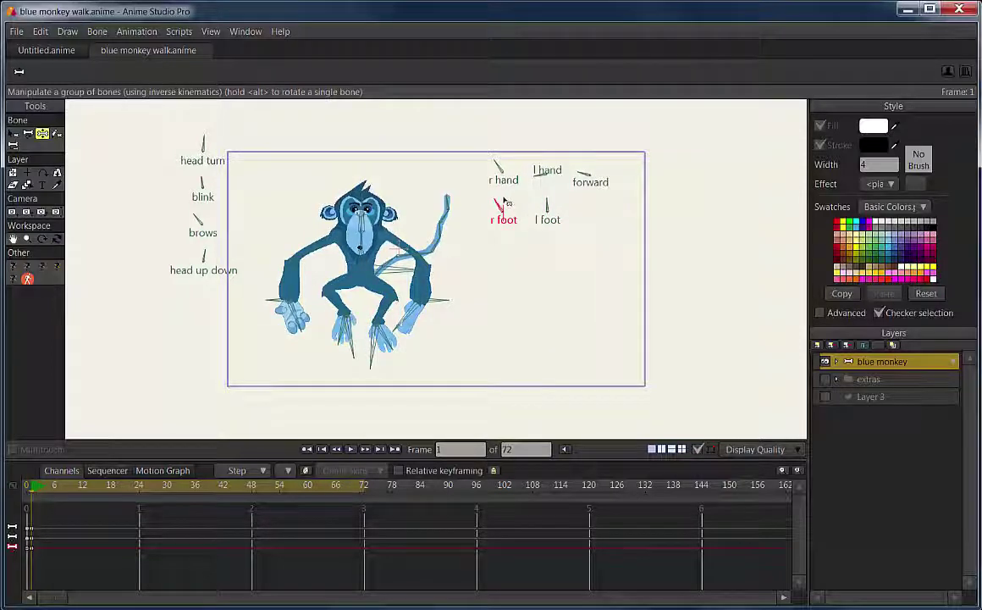
mouse_move(362, 247)
mouse_down()
mouse_move(375, 246)
mouse_move(364, 245)
mouse_up()
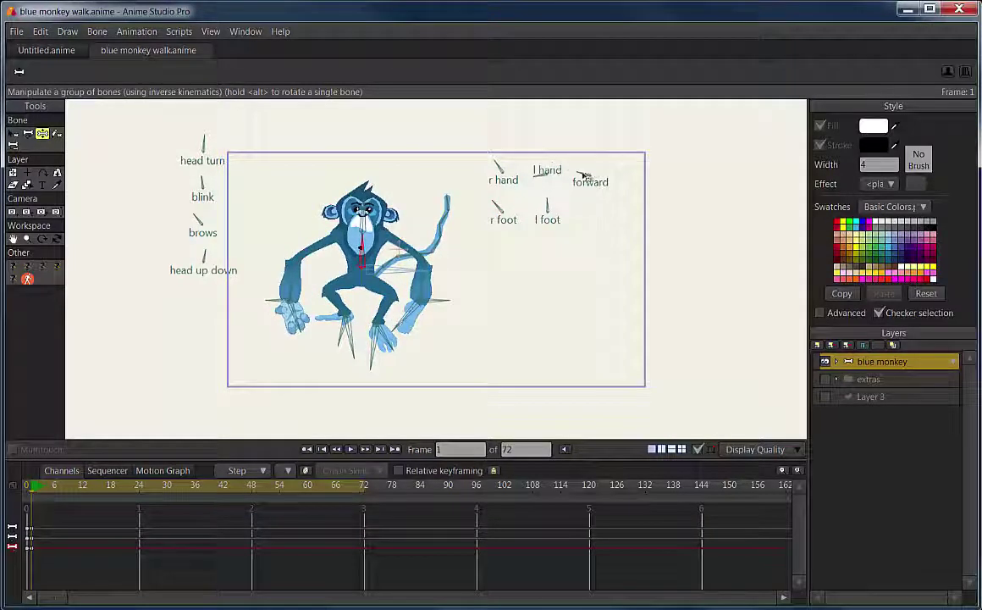
mouse_move(581, 174)
mouse_down()
mouse_move(599, 164)
mouse_move(582, 168)
mouse_move(585, 159)
mouse_move(581, 175)
mouse_move(585, 161)
mouse_up()
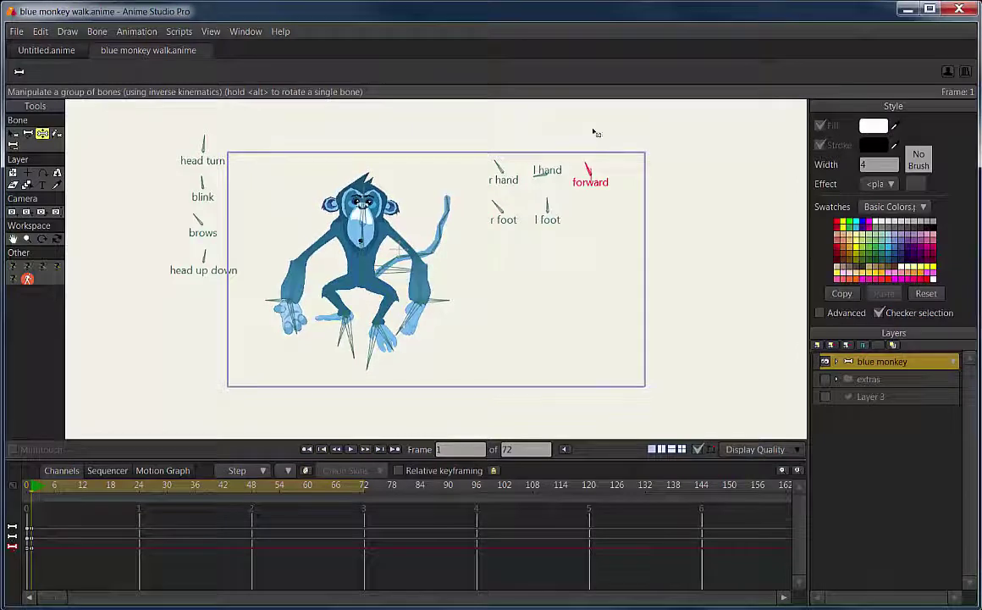
click(17, 31)
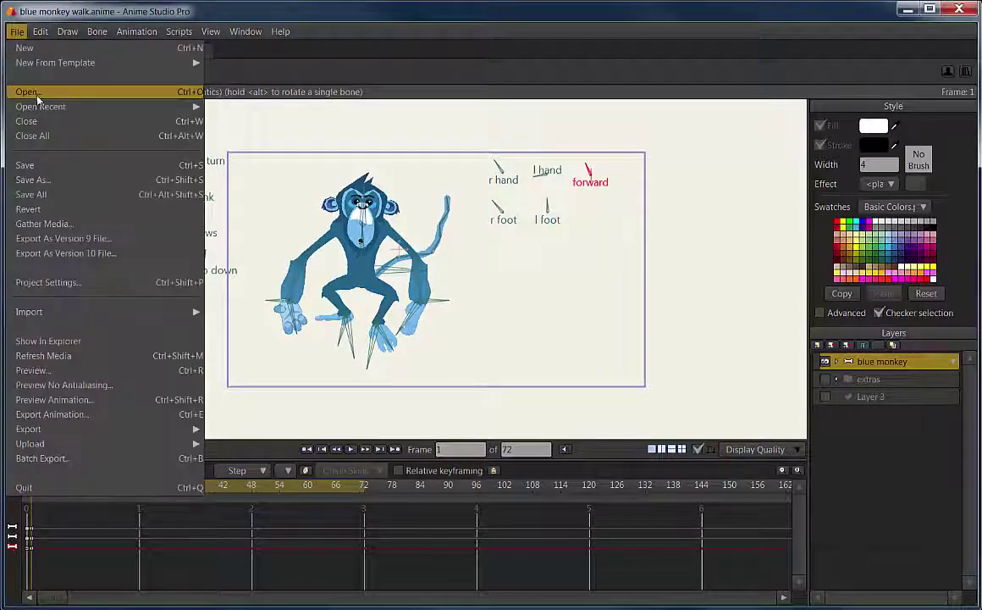
mouse_move(49, 108)
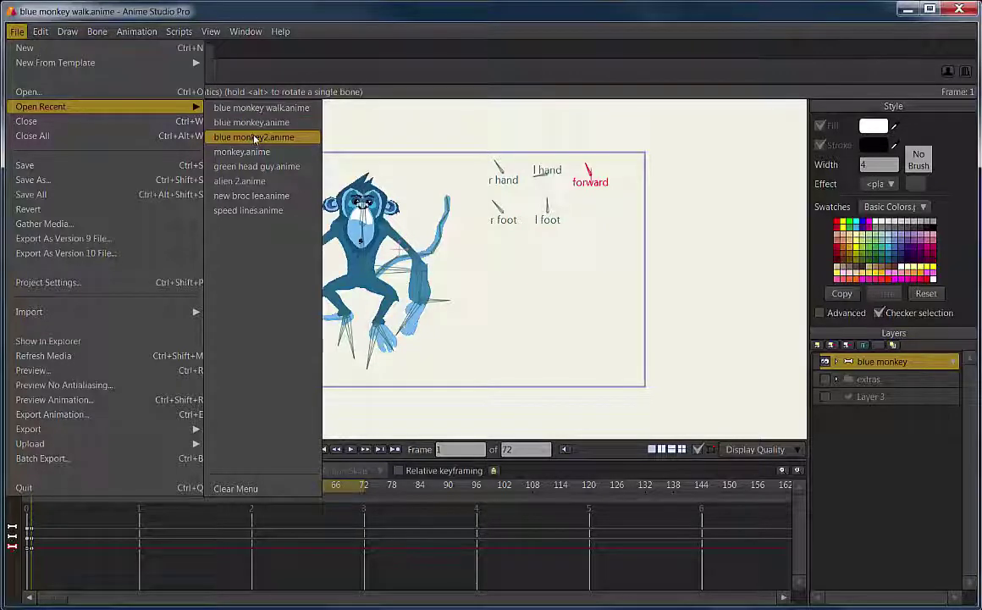
click(256, 91)
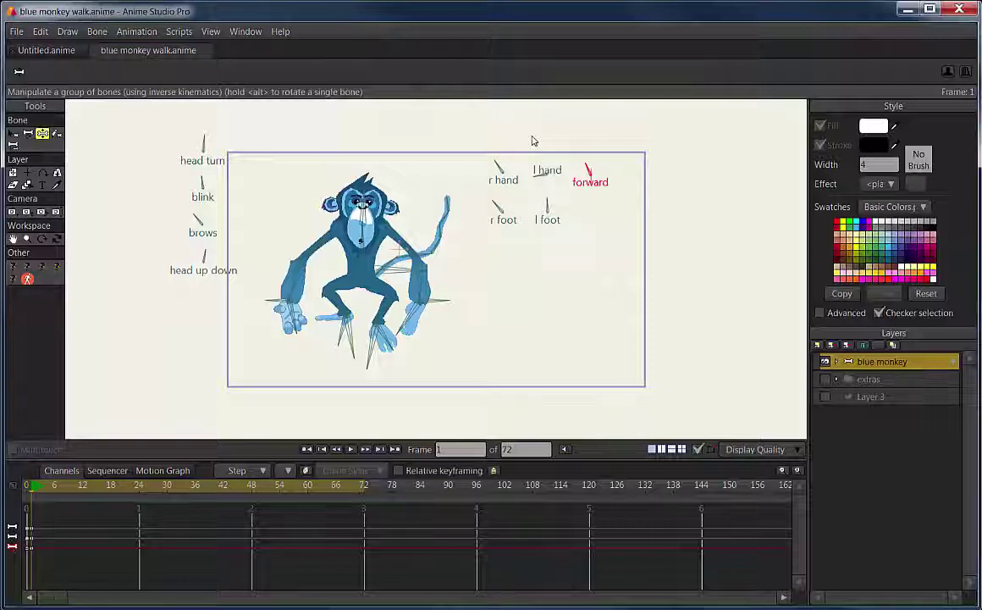
Open the recent file blue monkey.anime and play its animation from frame 1, stopping at frame 24.
click(16, 32)
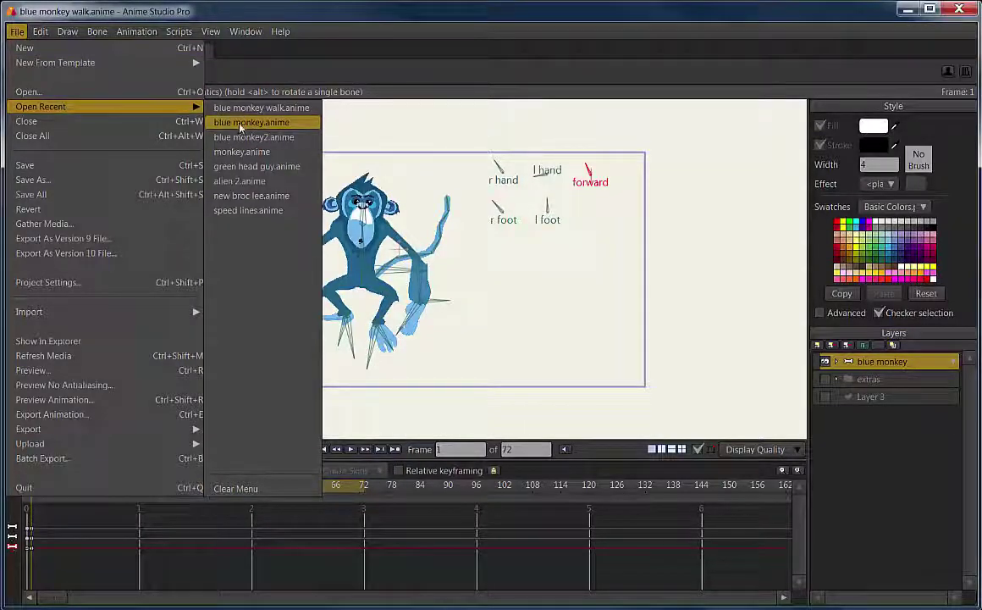
click(243, 121)
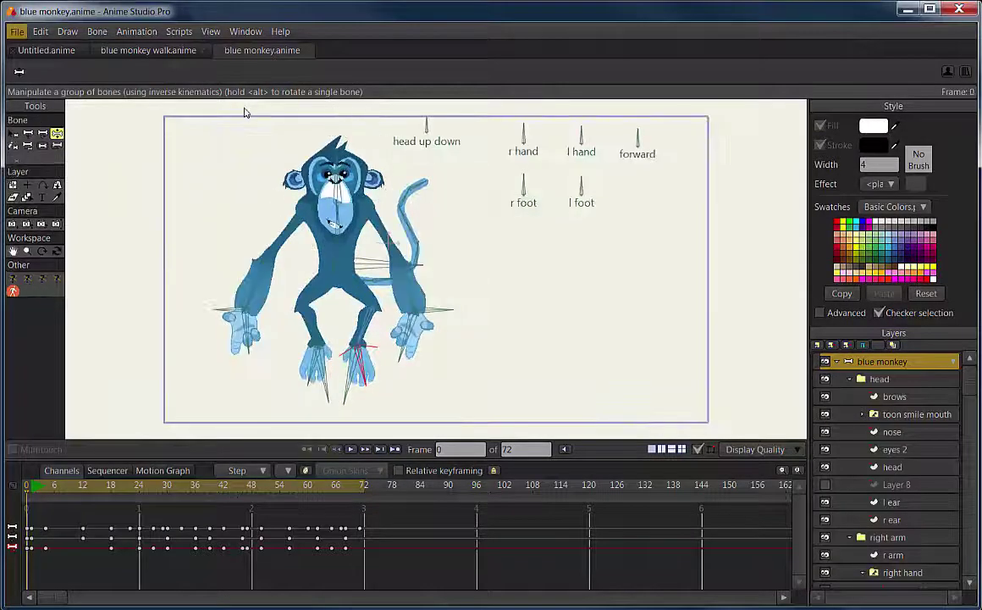
mouse_move(28, 493)
mouse_down()
mouse_move(360, 506)
mouse_move(40, 488)
mouse_up()
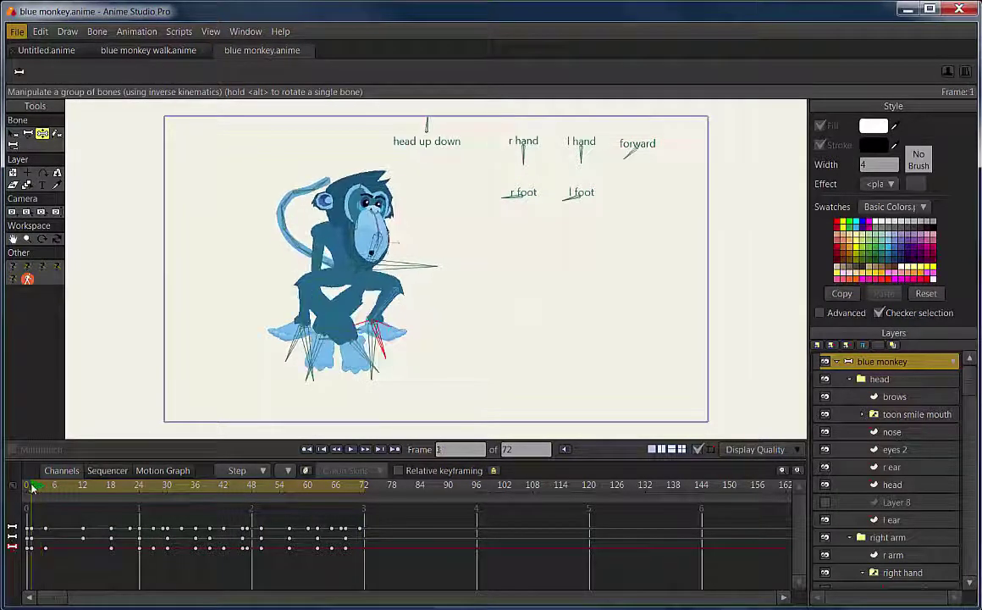
click(351, 449)
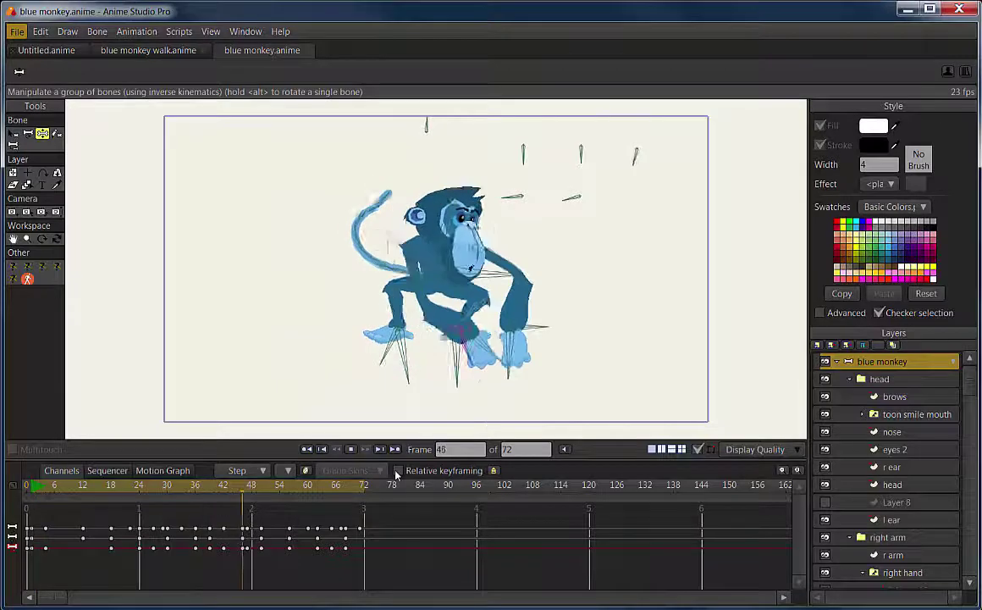
click(351, 450)
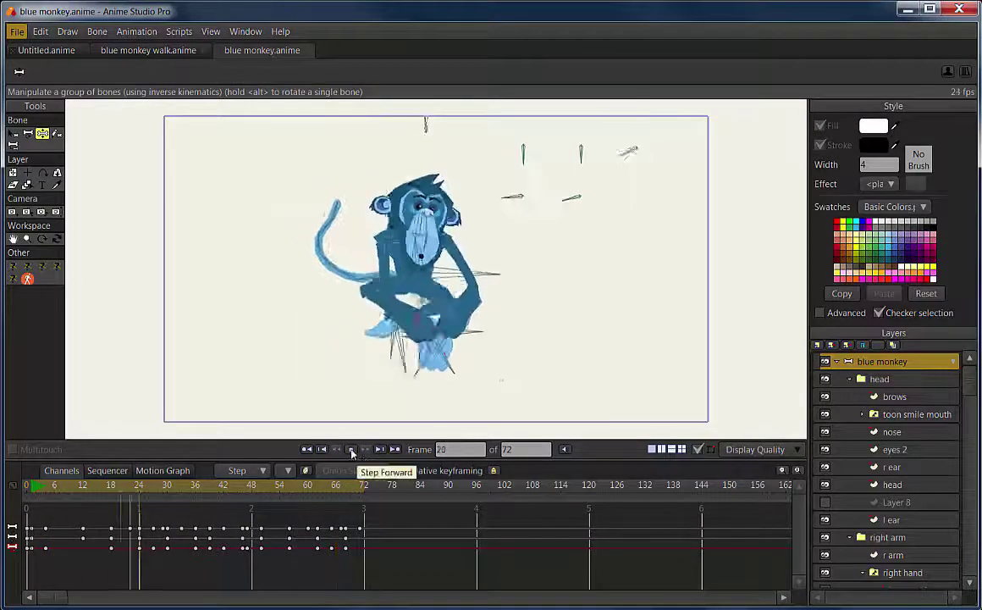
Render a preview of frame 24 to examine the monkey's pose, and close the render window.
click(22, 34)
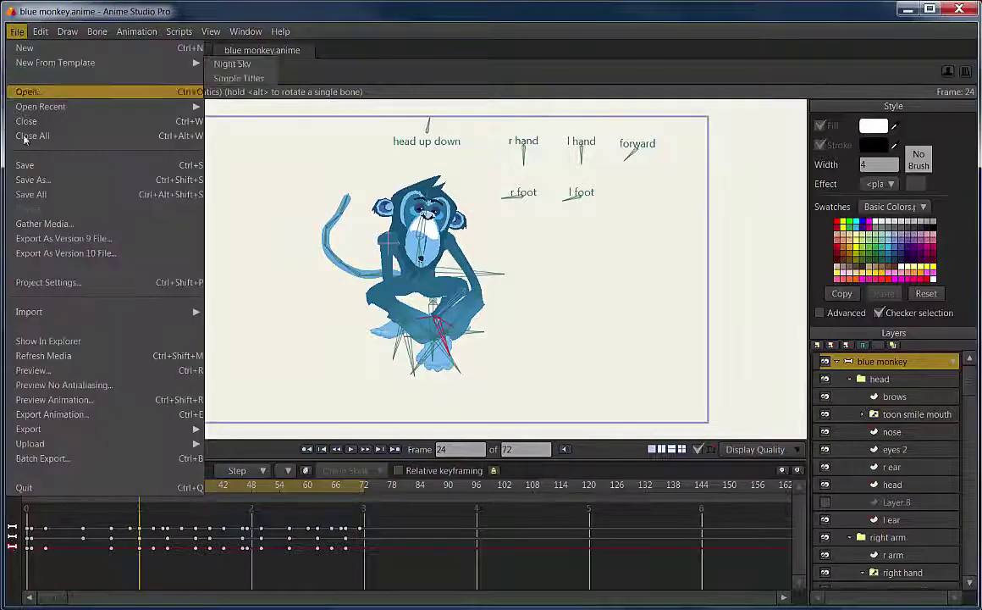
click(55, 372)
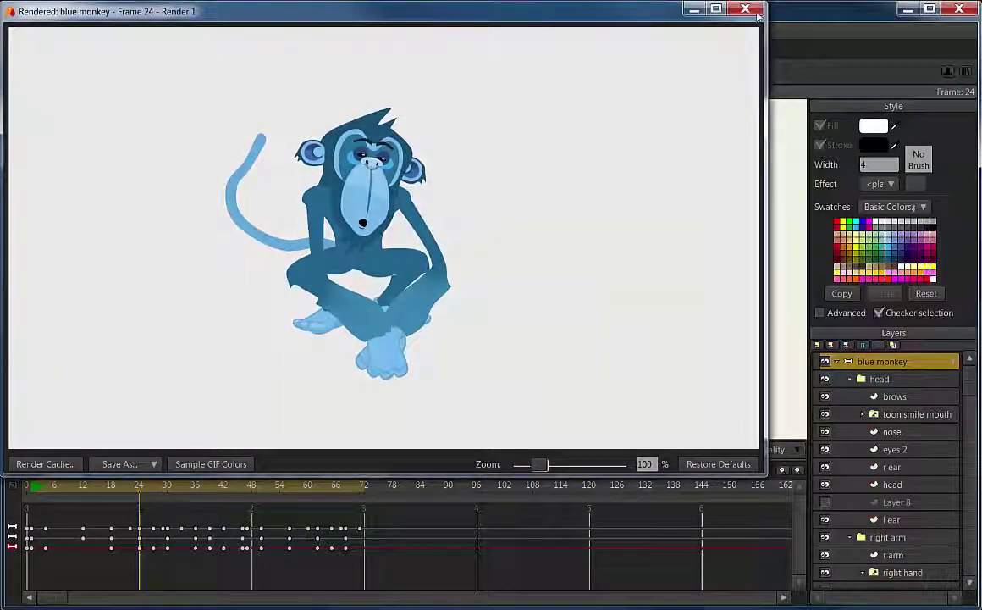
click(747, 10)
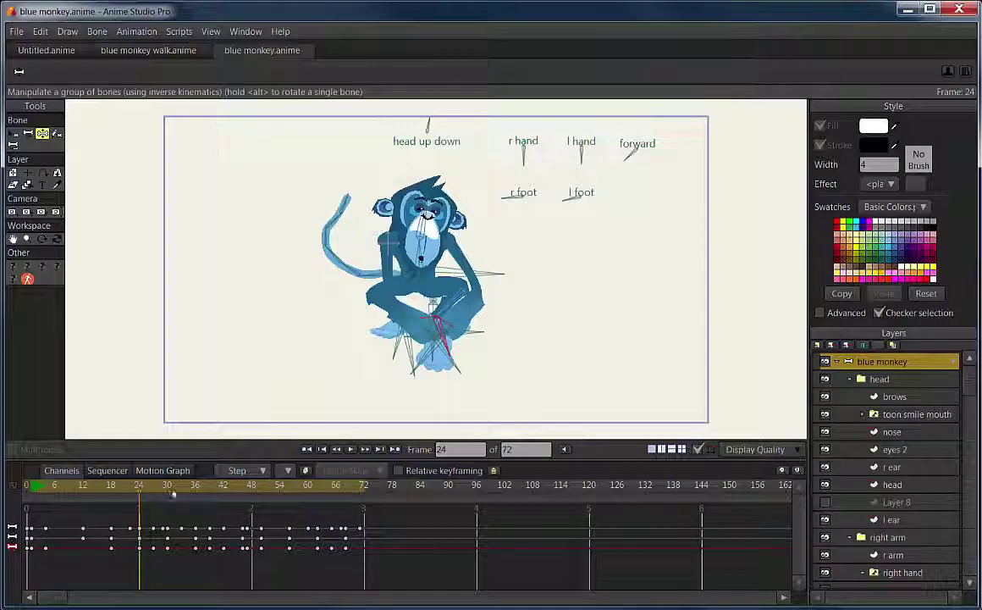
Move to frame 28, render a preview of that pose, and close the render window.
drag(143, 496, 159, 496)
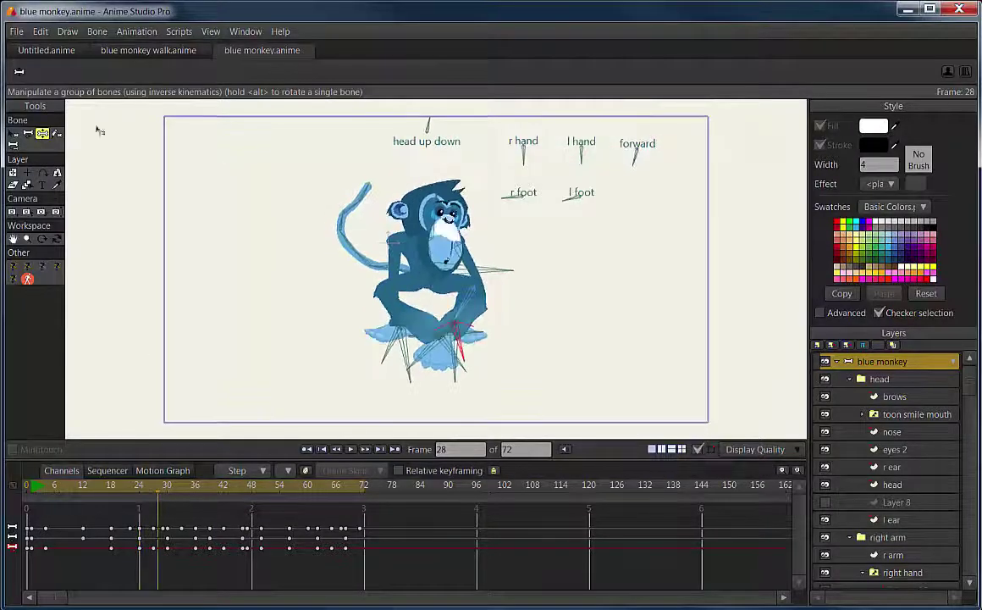
click(18, 34)
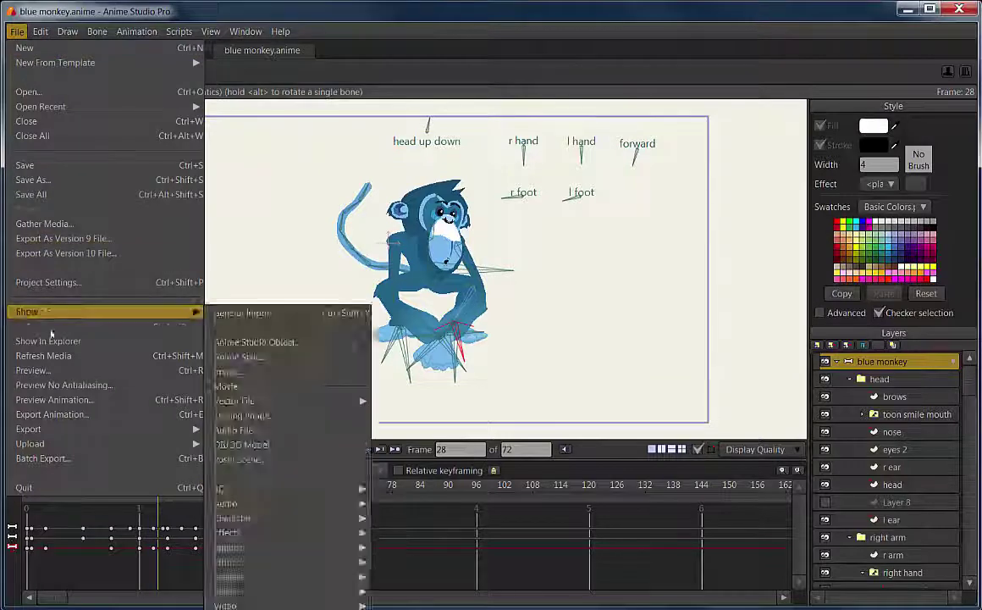
click(51, 370)
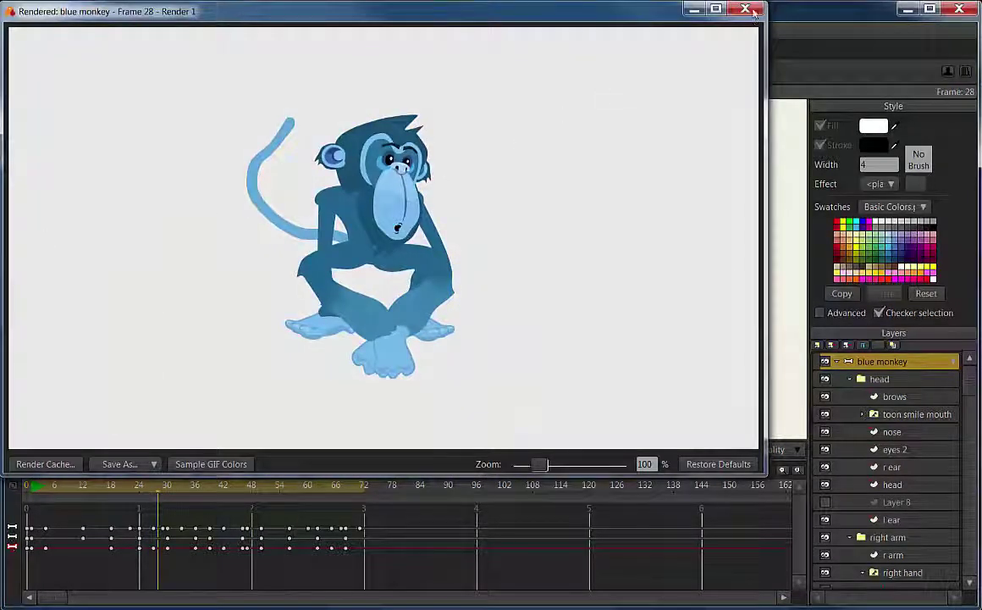
click(751, 9)
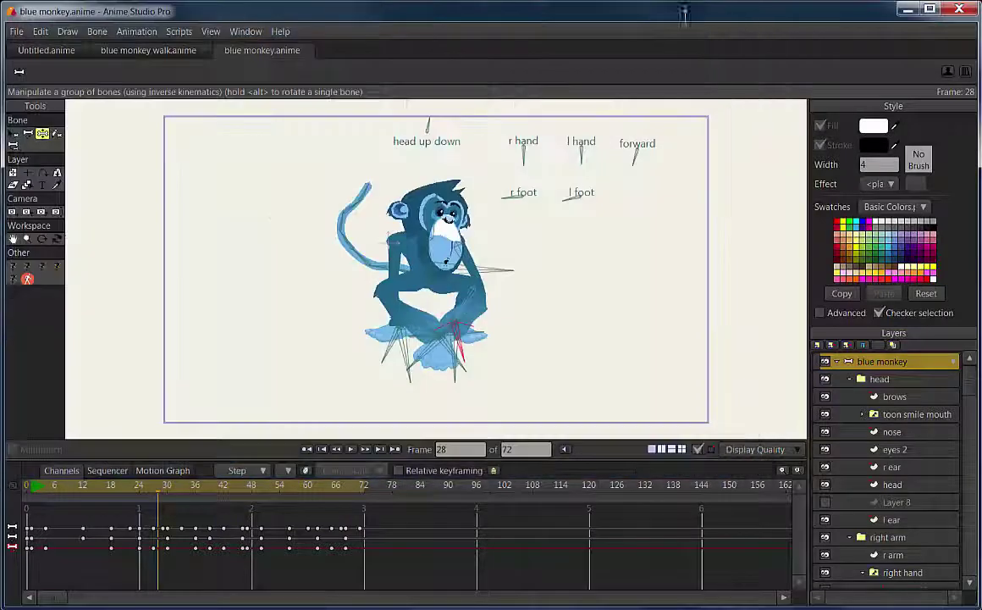
Move to frame 47, render a preview of the walking pose, and close the render window.
click(18, 31)
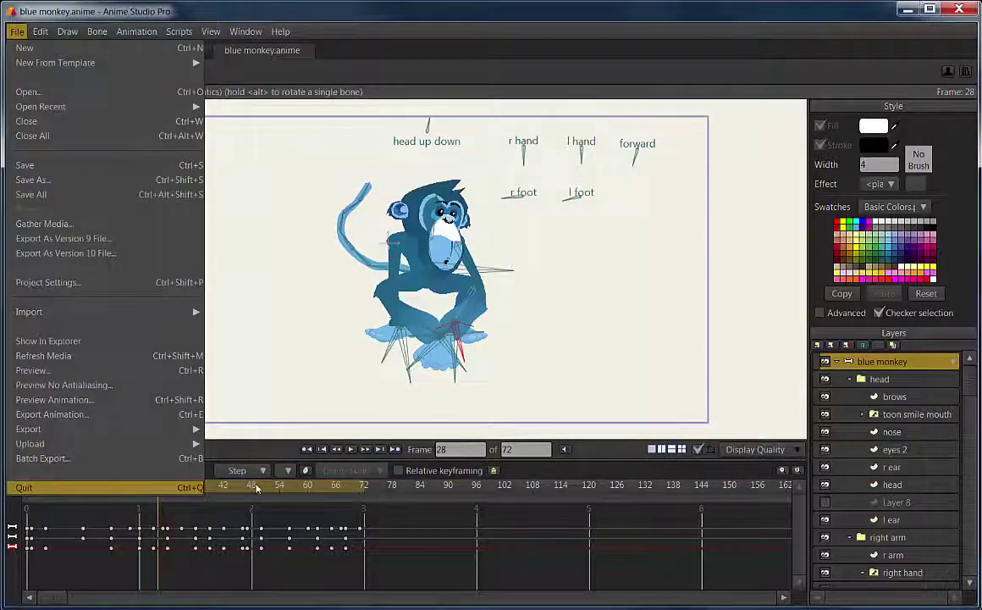
mouse_move(257, 488)
mouse_down()
mouse_move(298, 487)
mouse_move(250, 489)
mouse_up()
click(18, 31)
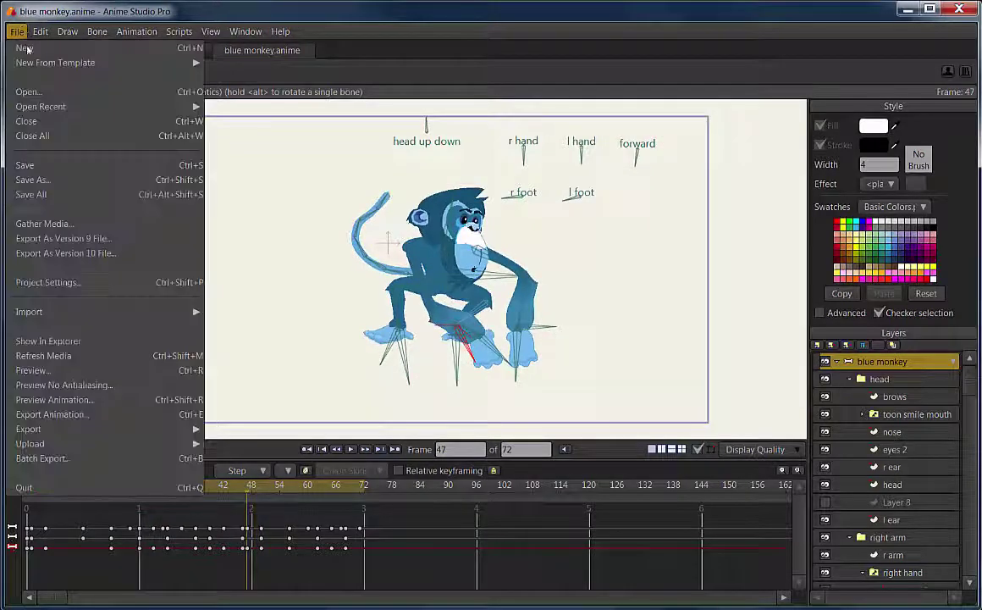
click(50, 370)
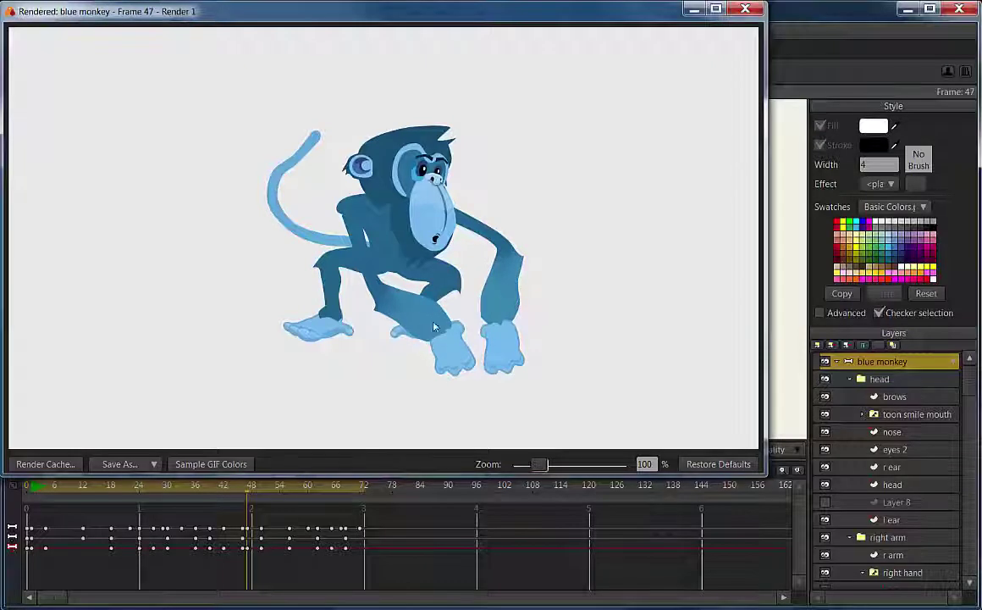
click(745, 9)
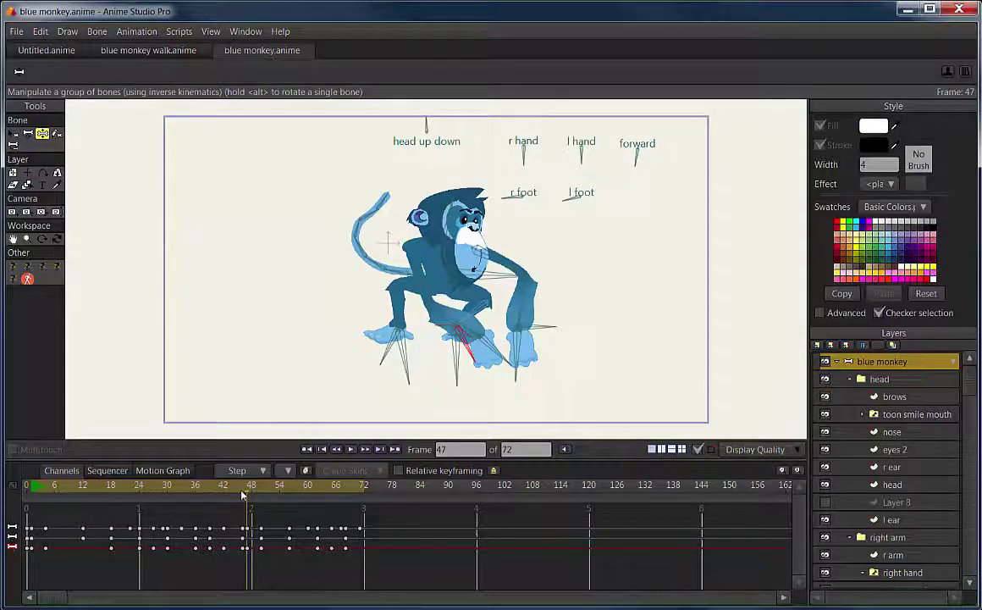
Return to blue monkey walk.anime at frame 0 and expand the blue monkey bone layer to show its sublayers.
drag(243, 494, 26, 493)
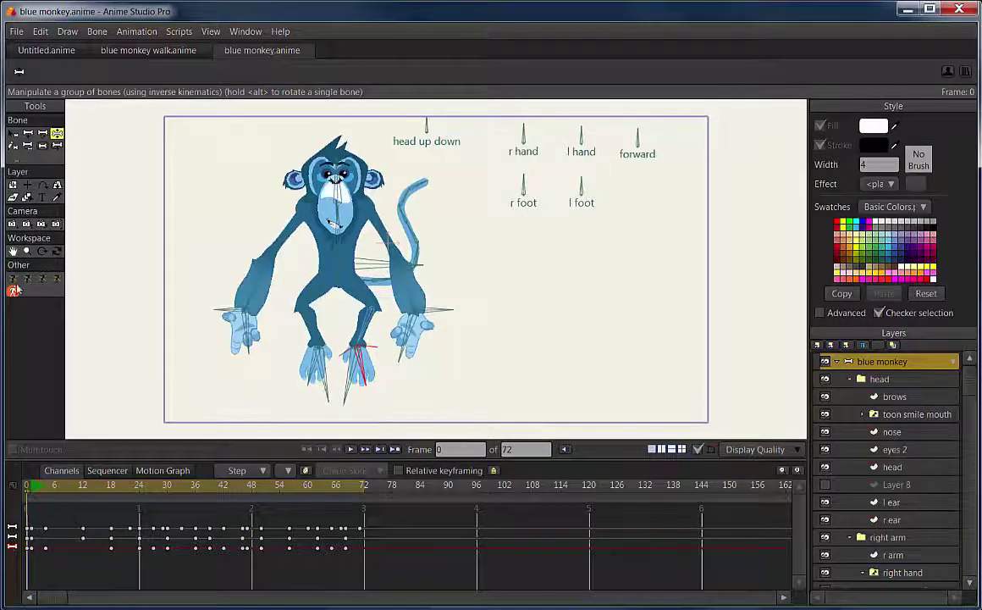
click(116, 50)
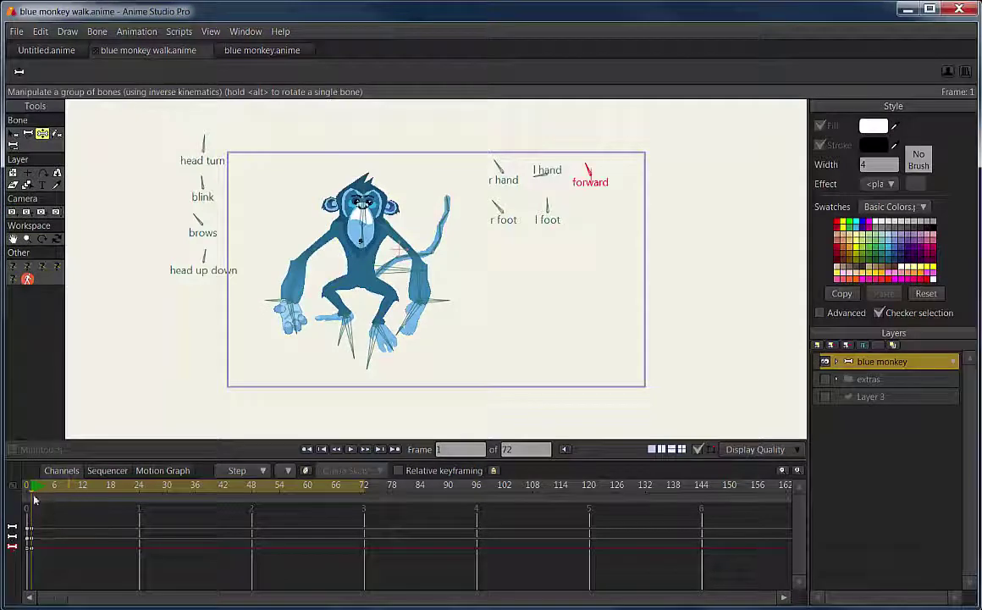
drag(29, 493, 26, 489)
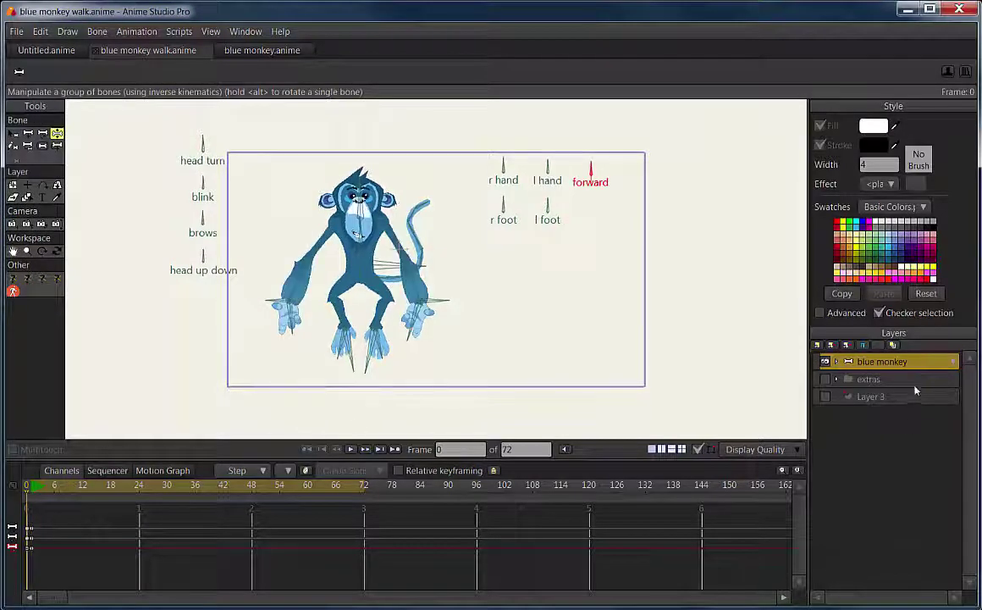
click(837, 362)
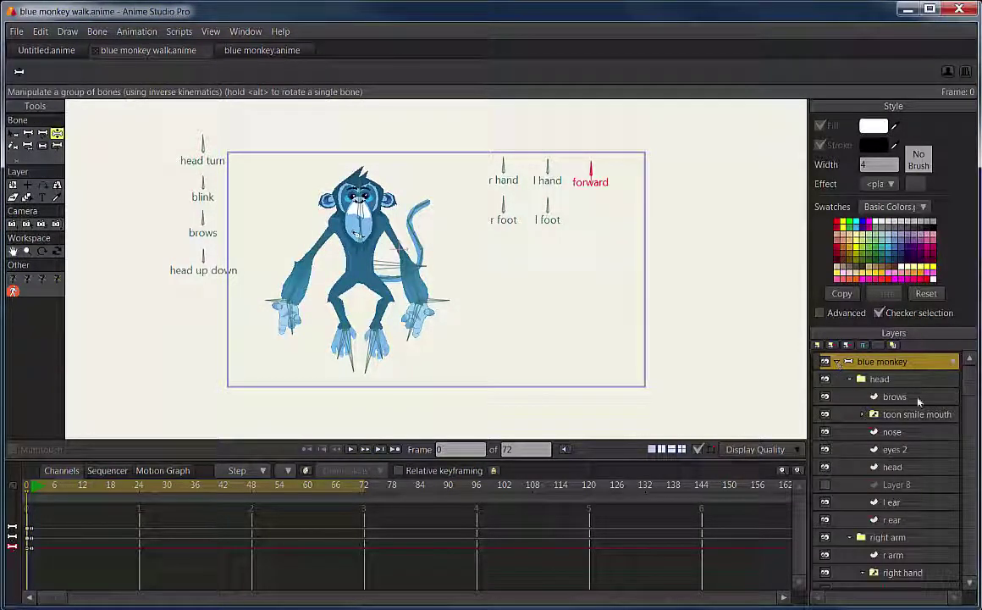
Select the r arm layer inside the right arm group and activate the Color Points tool to examine the arm's point coloring.
scroll(919, 470, down, 5)
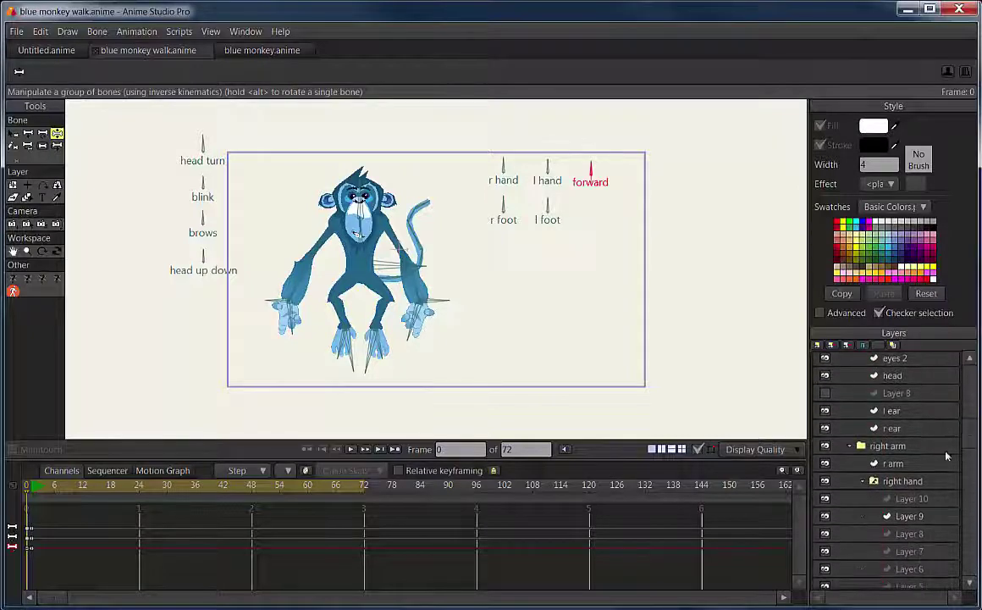
click(919, 465)
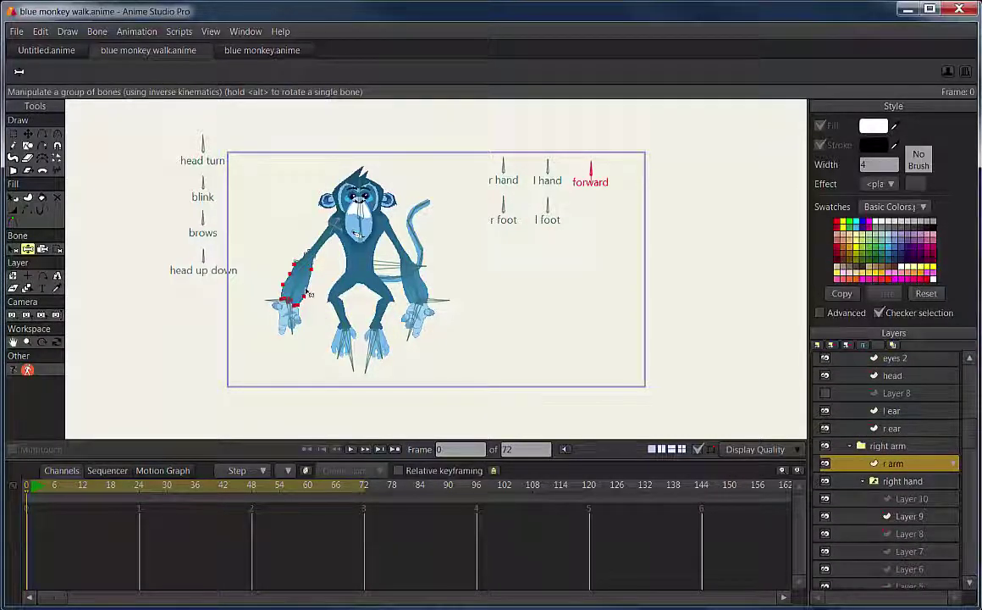
click(12, 223)
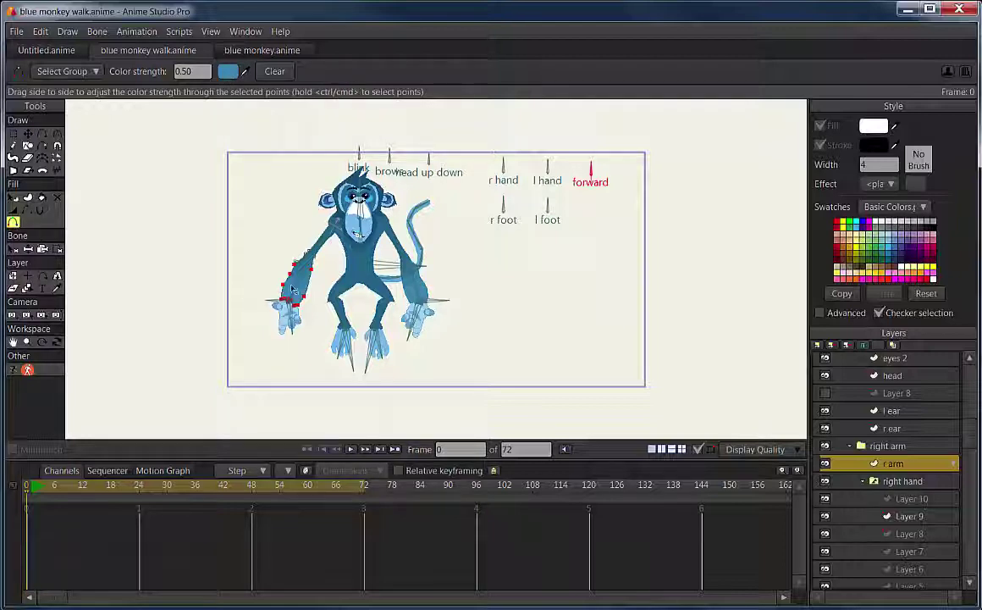
Render a preview of frame 0 to examine the shading on the monkey's arms, and close the render window.
click(17, 31)
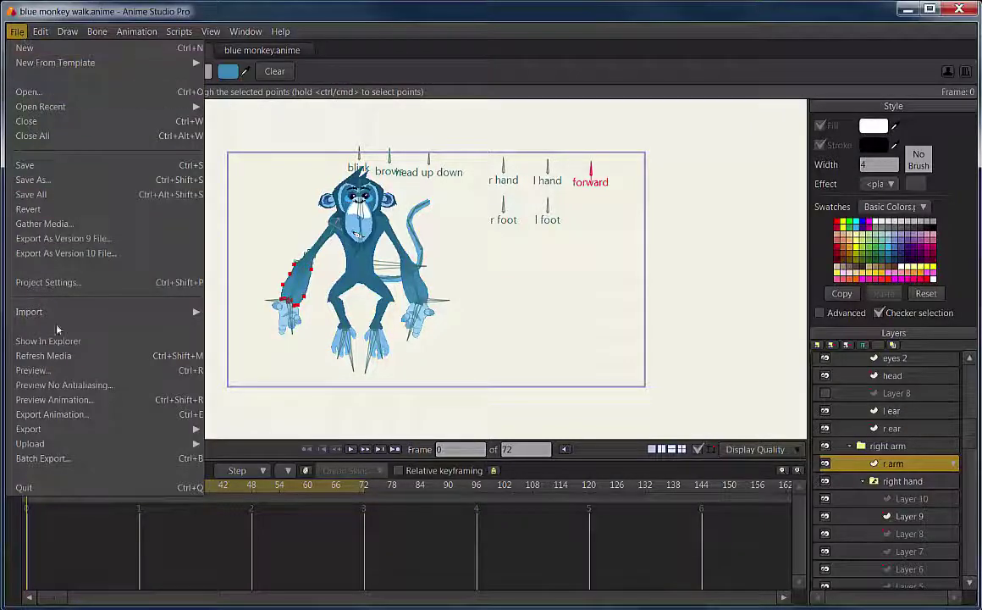
click(61, 370)
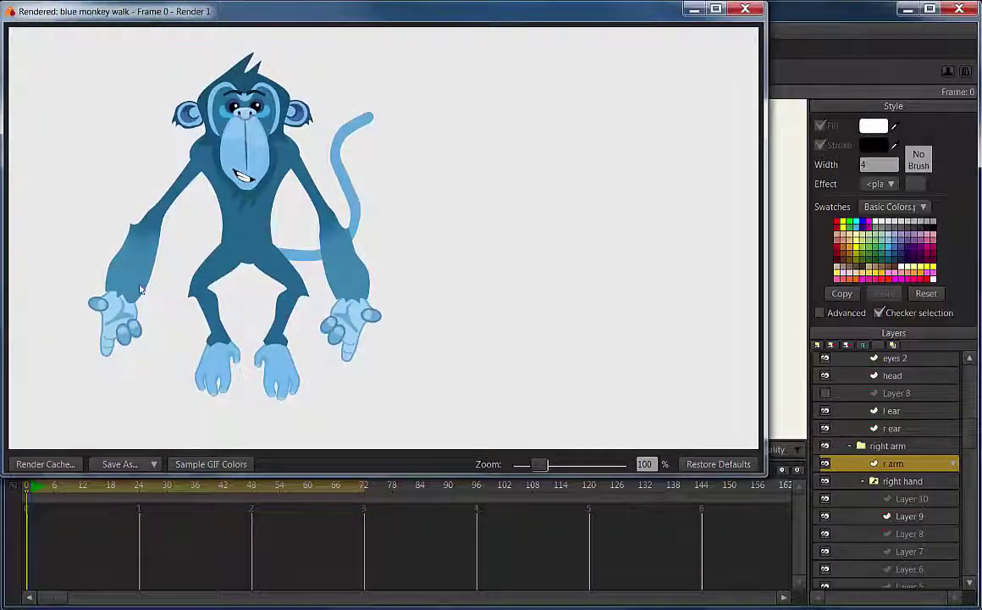
click(745, 9)
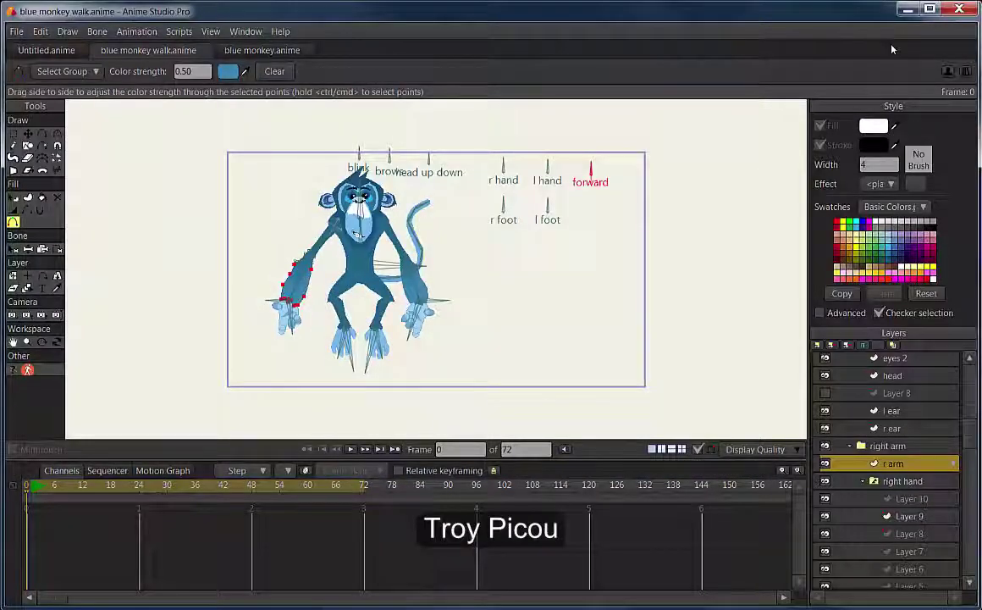